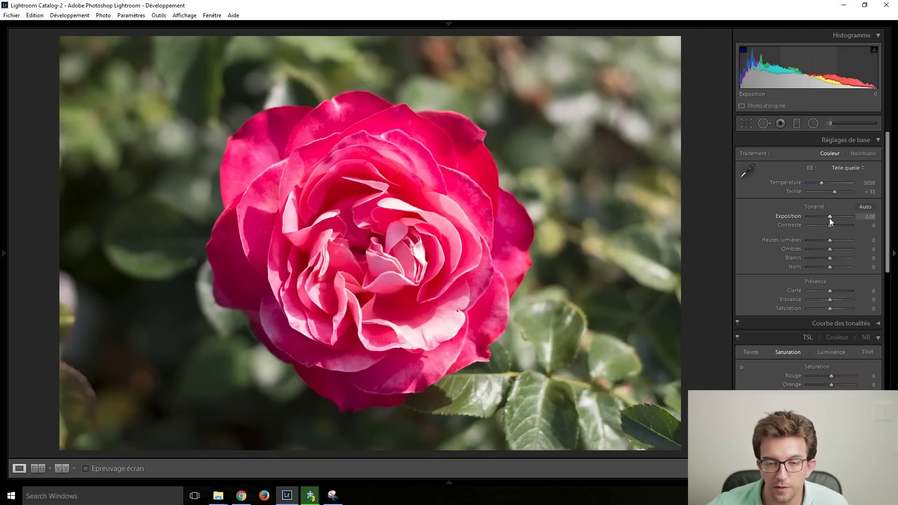
- Crop the rose photo to a 1 x 1 square, shifting it to centre the rose, and apply
click(740, 123)
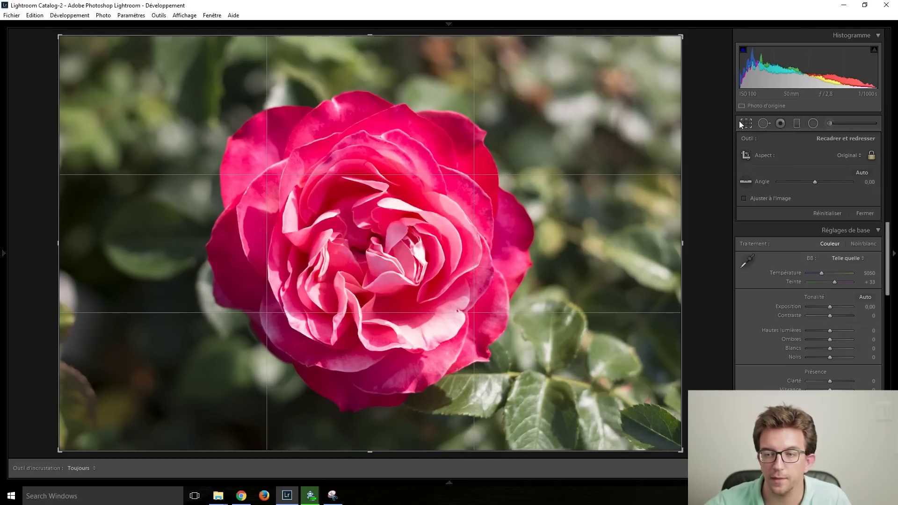
click(848, 156)
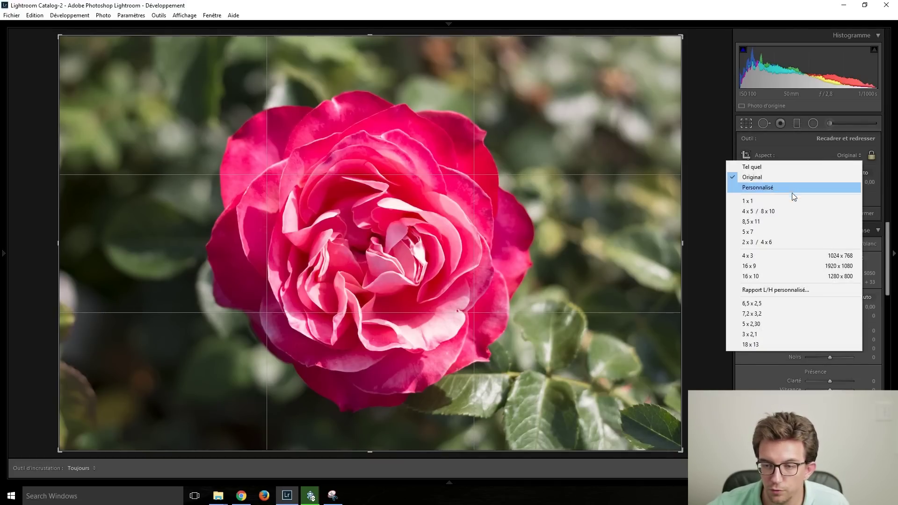
click(781, 201)
drag(454, 212, 458, 212)
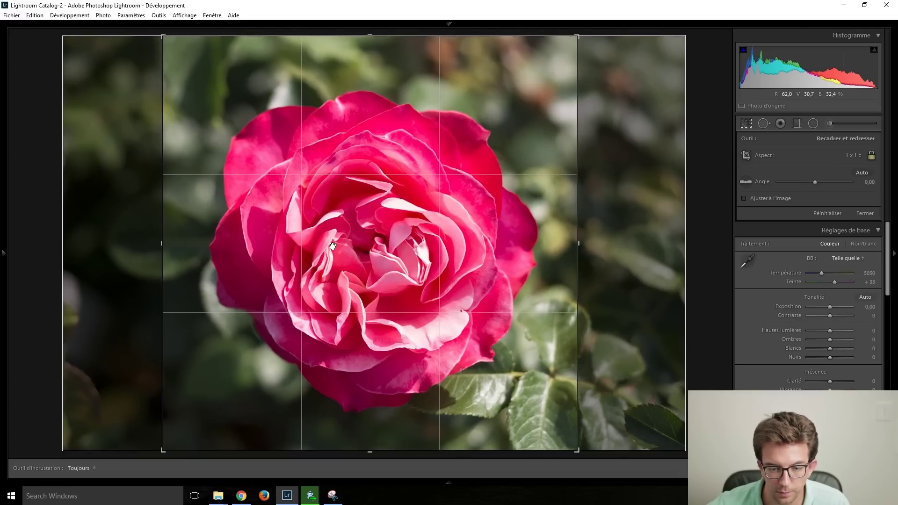
key(Return)
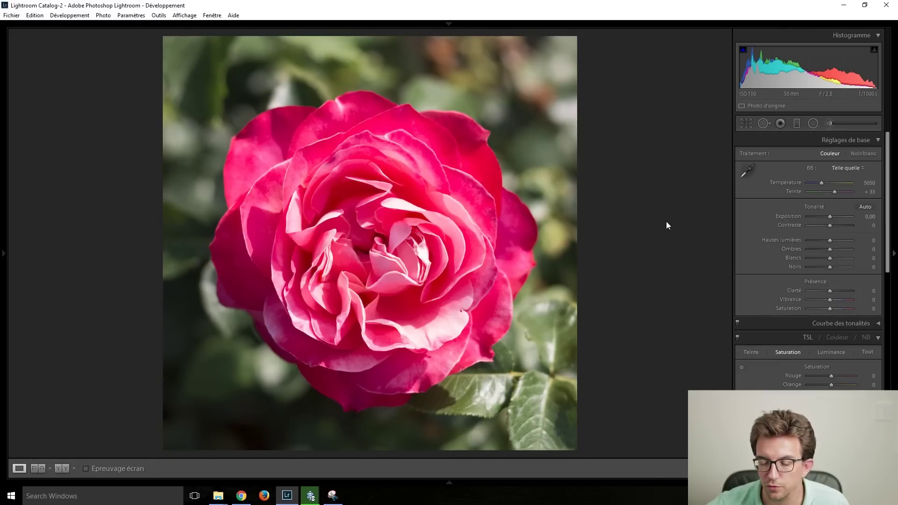
- In the Basic panel, set Exposure to +0.50, Highlights to −100 and Shadows to +100
click(830, 218)
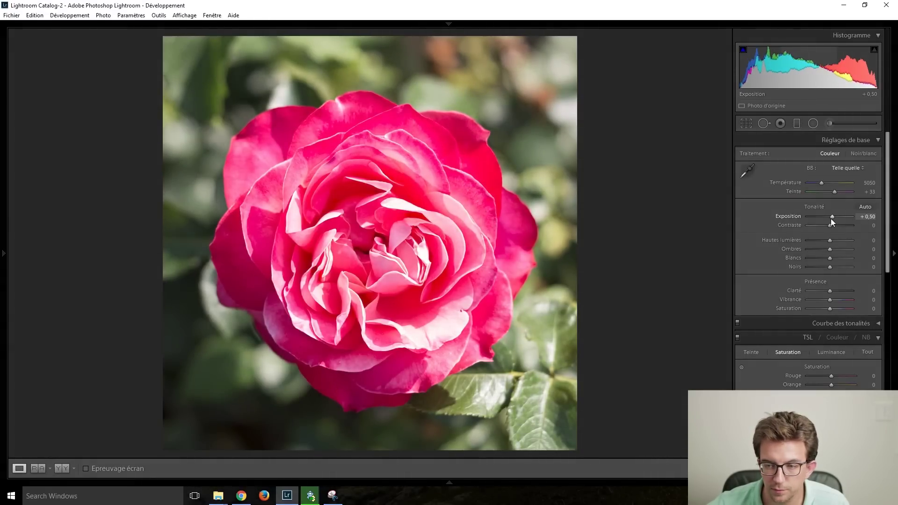
mouse_move(830, 218)
mouse_down()
mouse_move(829, 239)
mouse_move(805, 241)
mouse_up()
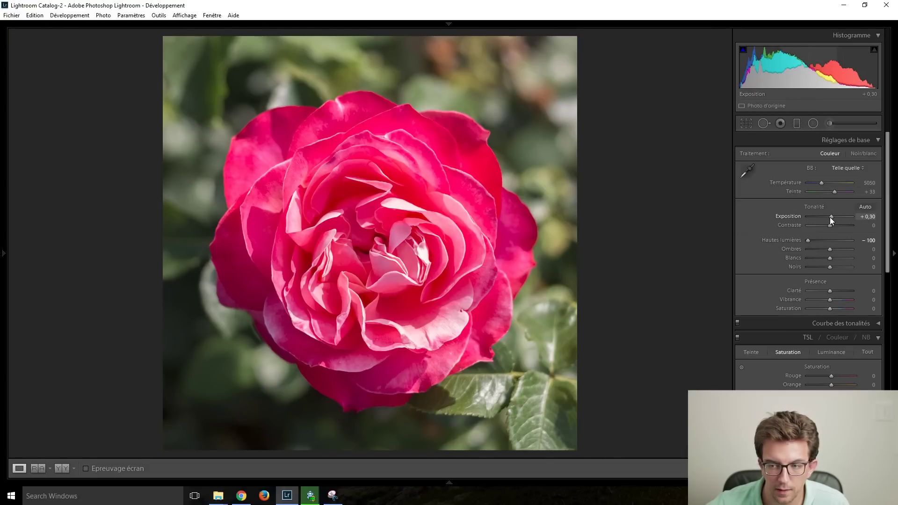
scroll(830, 216, up, 4)
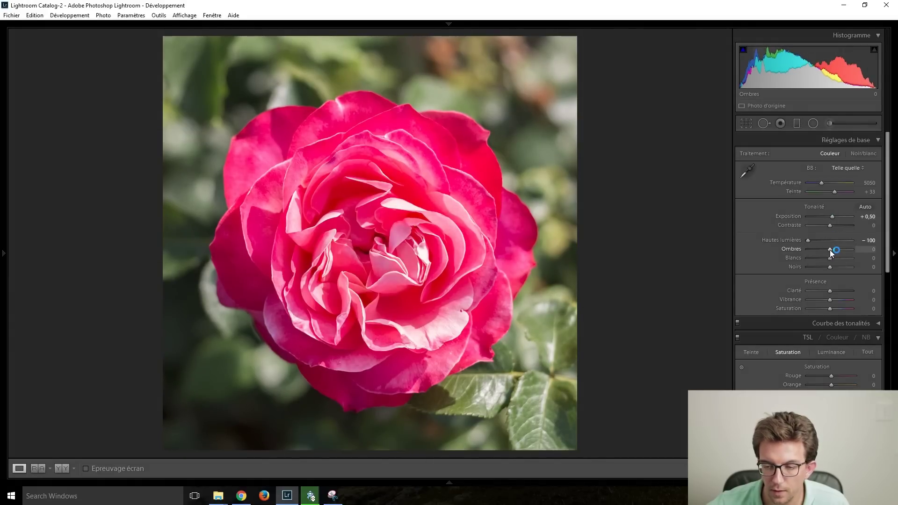
scroll(830, 250, down, 5)
scroll(830, 249, down, 4)
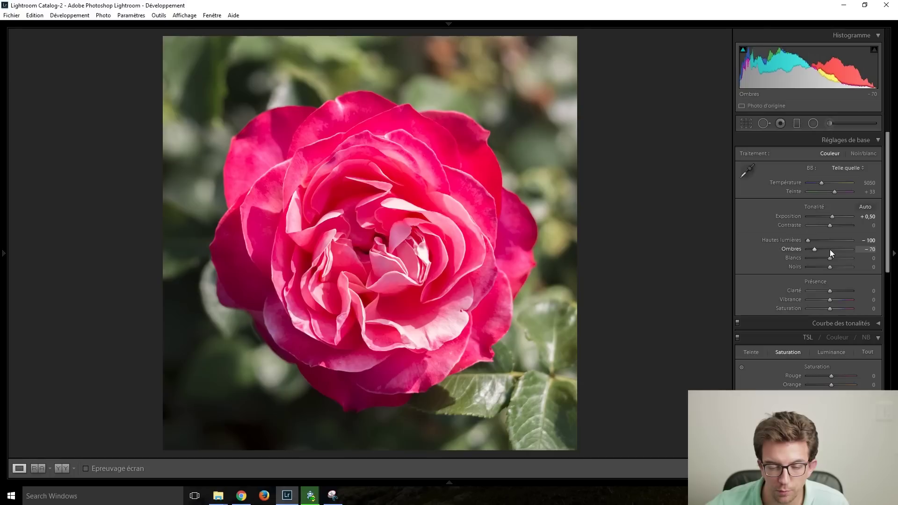
scroll(830, 249, down, 4)
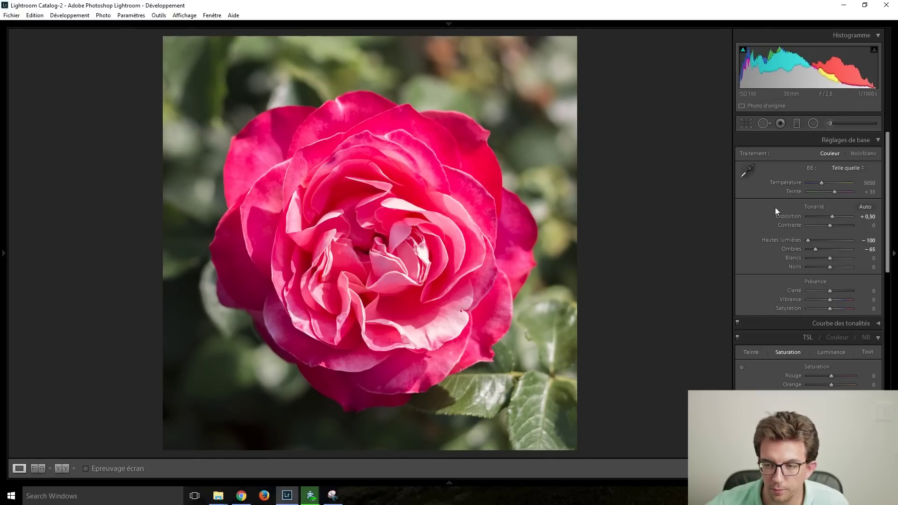
double_click(814, 248)
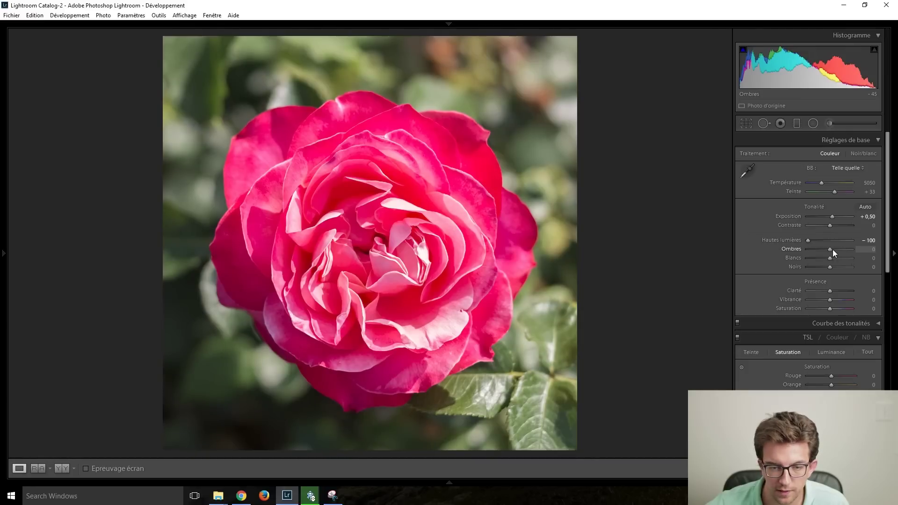
drag(833, 249, 860, 250)
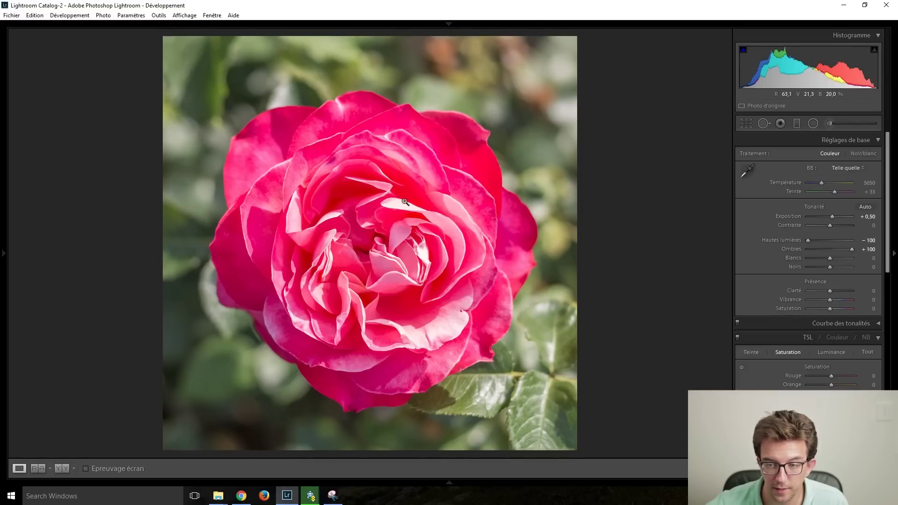
- Set Whites to −15 and Blacks to +80, zooming into a petal to check detail
key(Down)
key(Down)
key(Down)
key(Down)
key(Down)
key(Down)
key(Down)
key(Down)
key(Down)
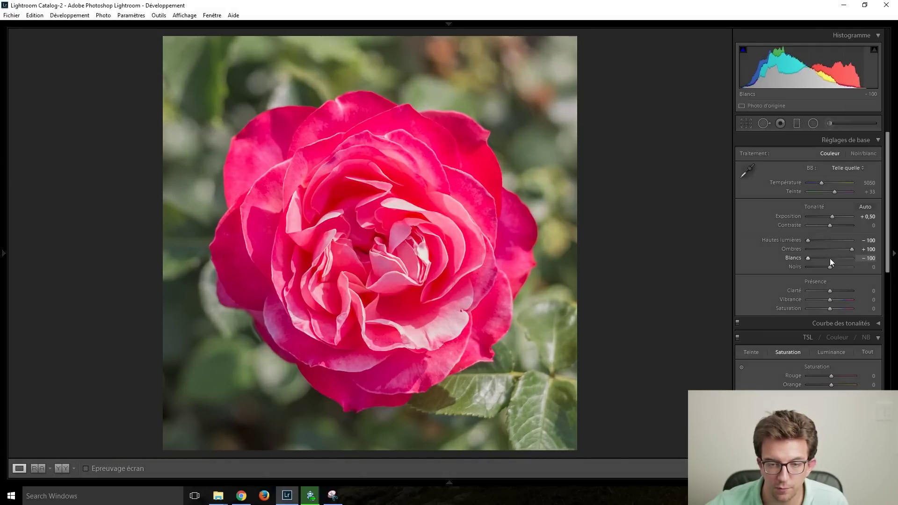
click(399, 201)
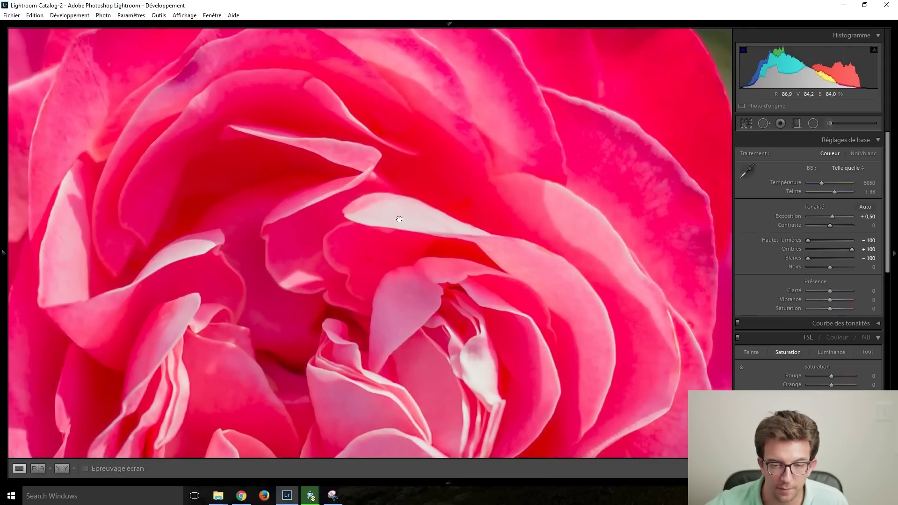
click(399, 217)
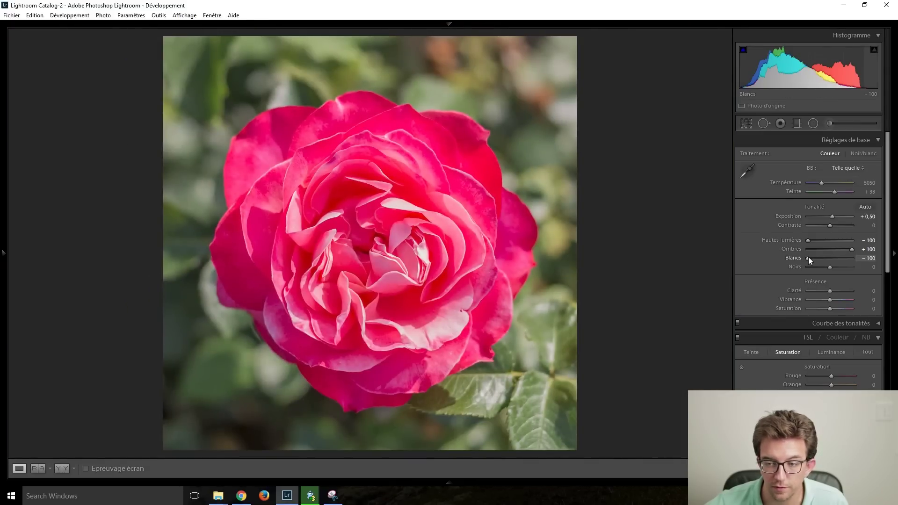
scroll(808, 257, up, 12)
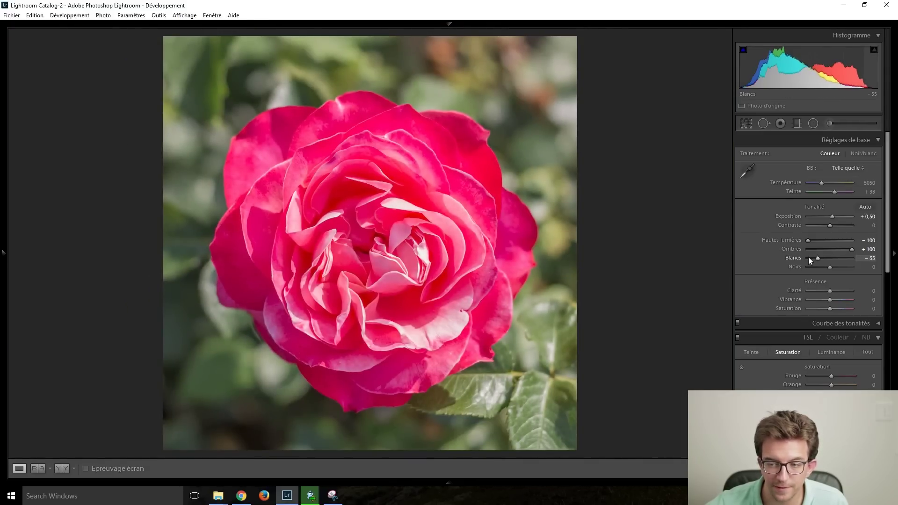
scroll(809, 258, up, 3)
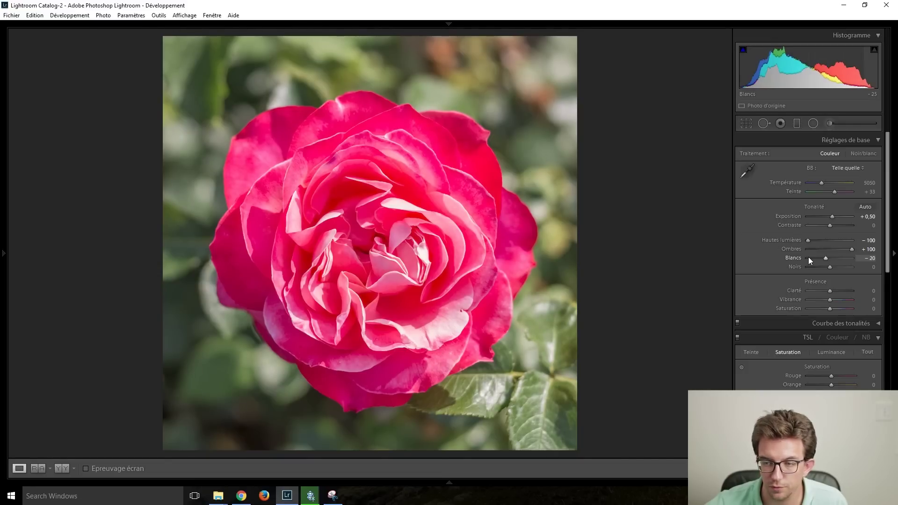
scroll(809, 258, up, 1)
scroll(809, 257, up, 1)
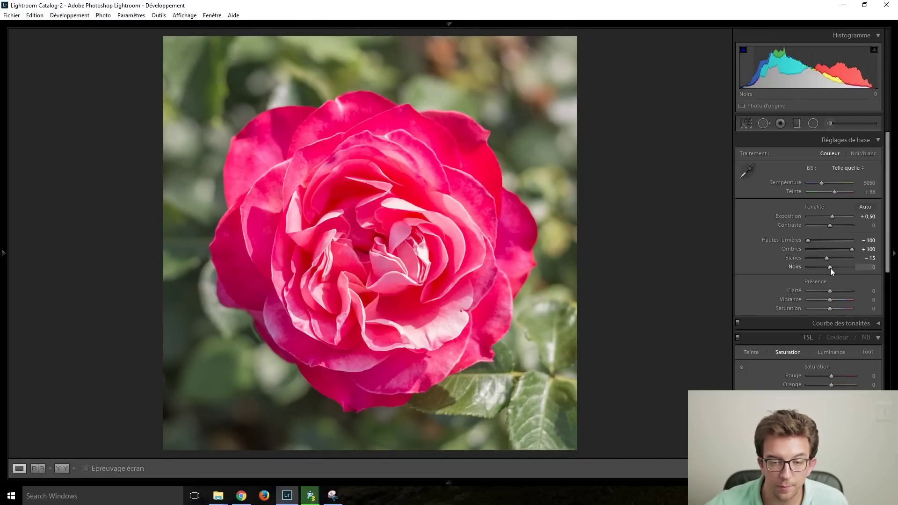
scroll(831, 268, down, 4)
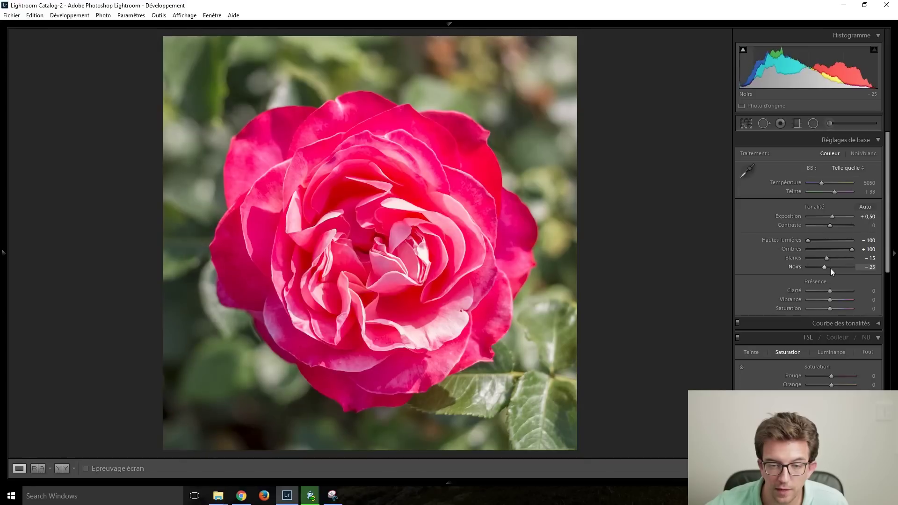
scroll(830, 268, down, 4)
scroll(829, 268, down, 5)
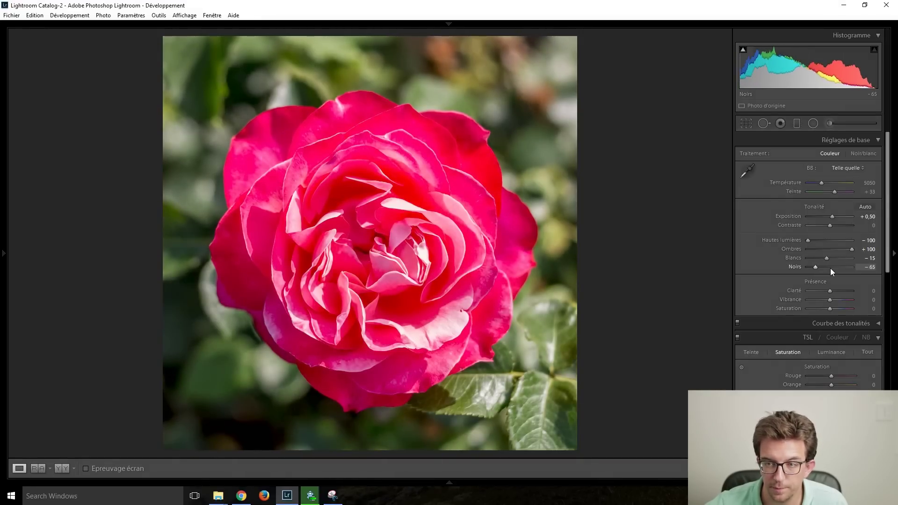
scroll(830, 268, up, 8)
scroll(830, 269, up, 6)
scroll(830, 268, up, 7)
scroll(830, 268, up, 5)
scroll(829, 268, up, 5)
scroll(831, 268, down, 2)
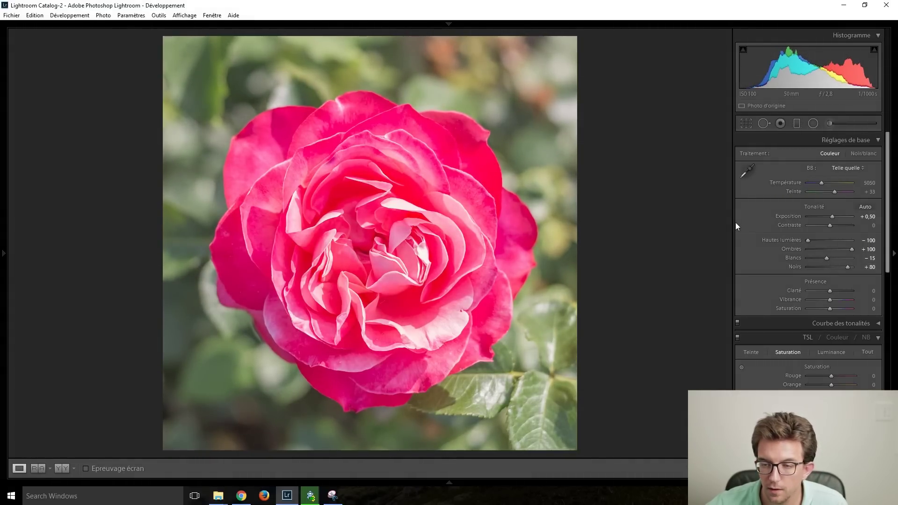
- Lower Contrast to −85 and raise Clarity to +30
scroll(829, 228, down, 11)
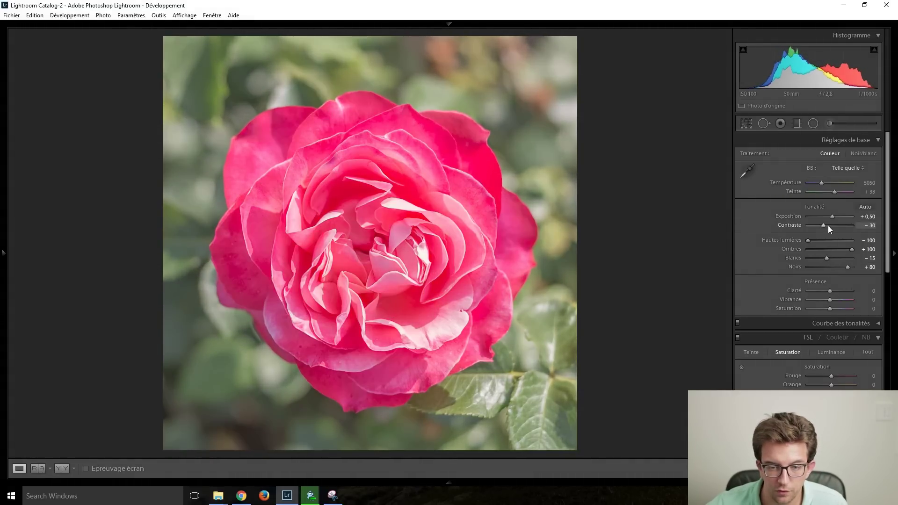
scroll(827, 225, down, 4)
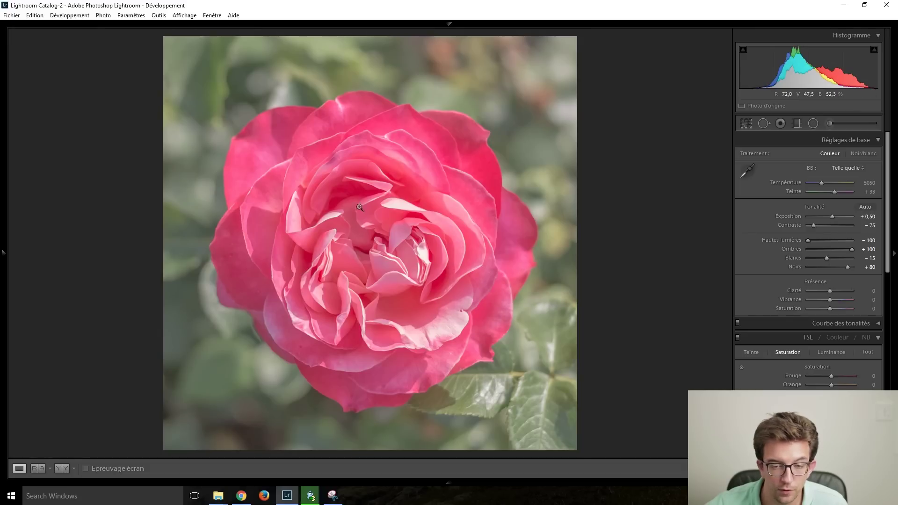
click(812, 226)
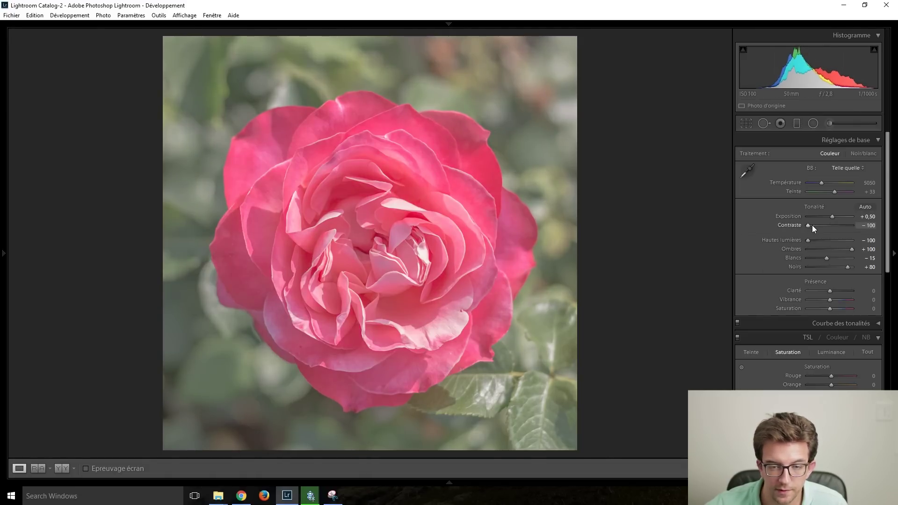
key(Down)
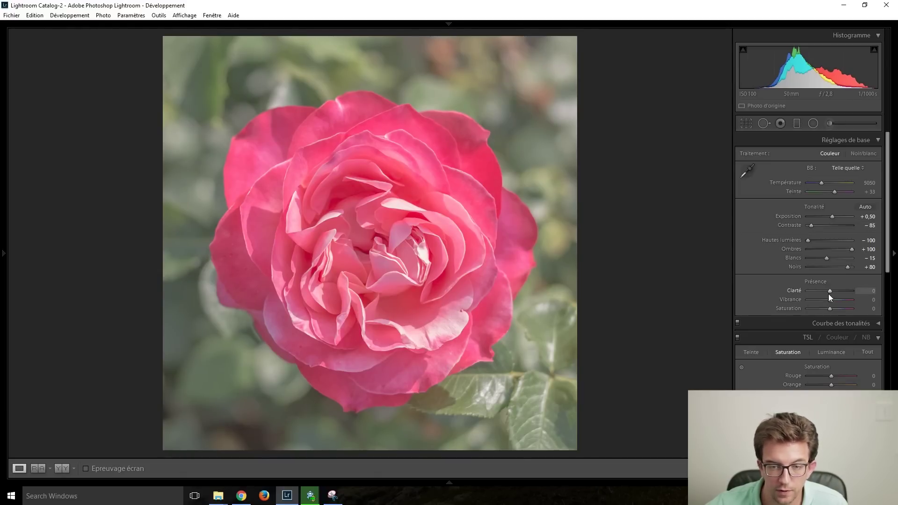
key(Up)
key(Up)
key(Up)
key(Up)
key(Up)
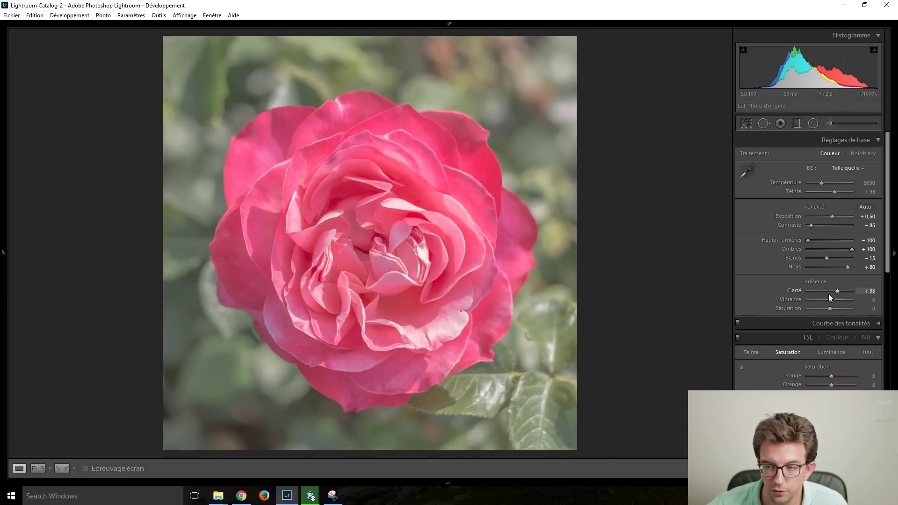
- Settle Vibrance at +65 and reset Saturation back to 0
key(Up)
key(Up)
key(Up)
key(Up)
key(Up)
key(Up)
key(Up)
key(Up)
key(Up)
key(Up)
key(Up)
key(Up)
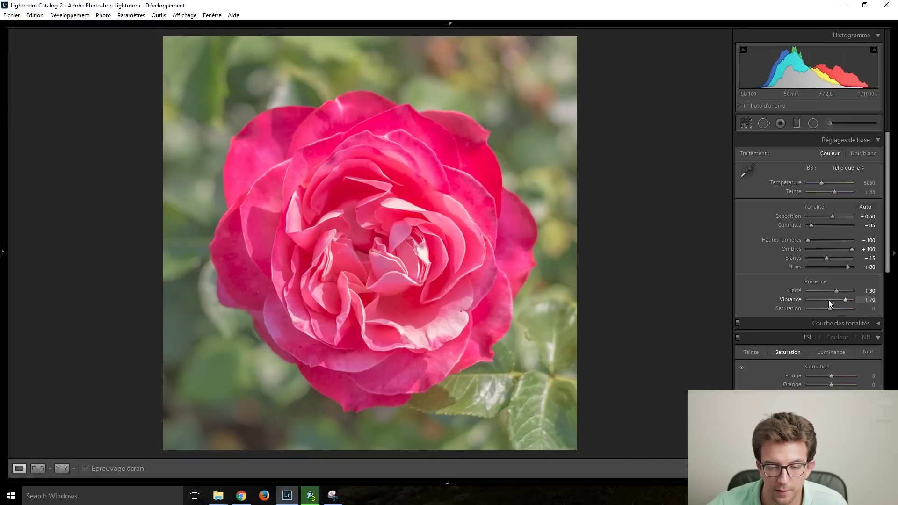
key(Down)
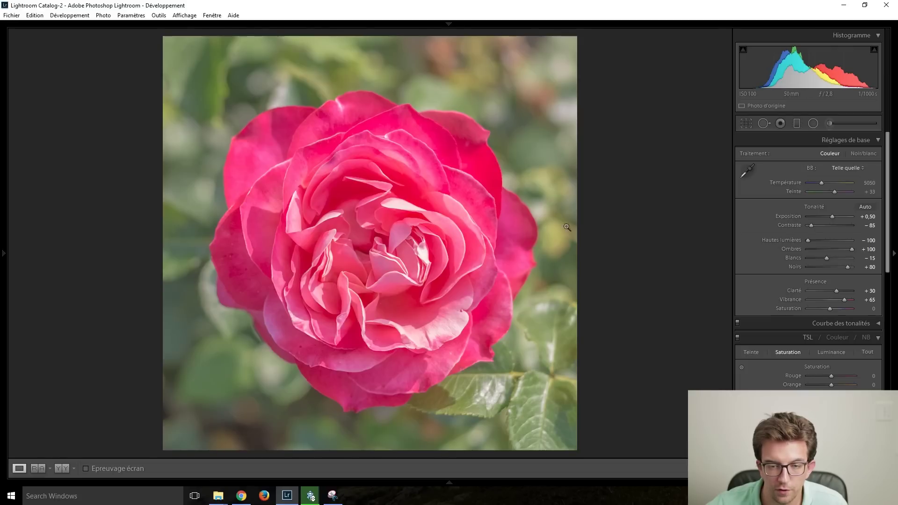
key(Down)
click(832, 308)
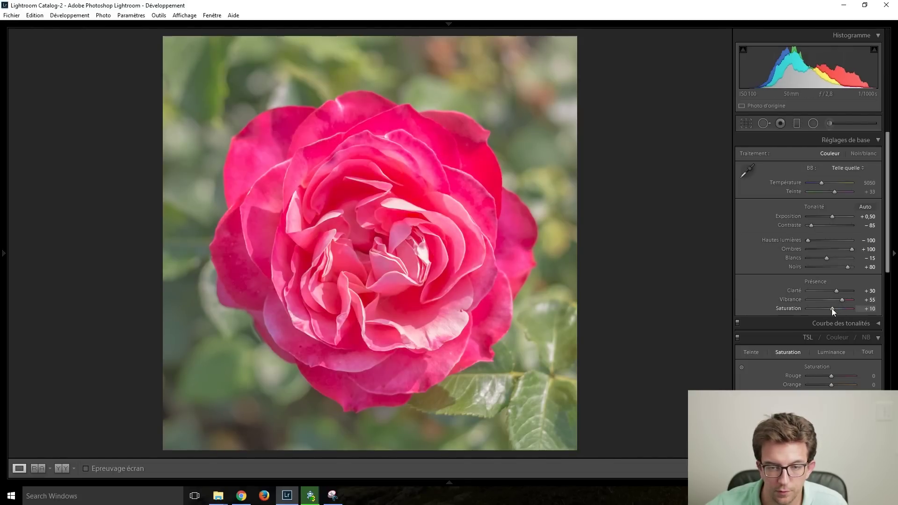
double_click(832, 308)
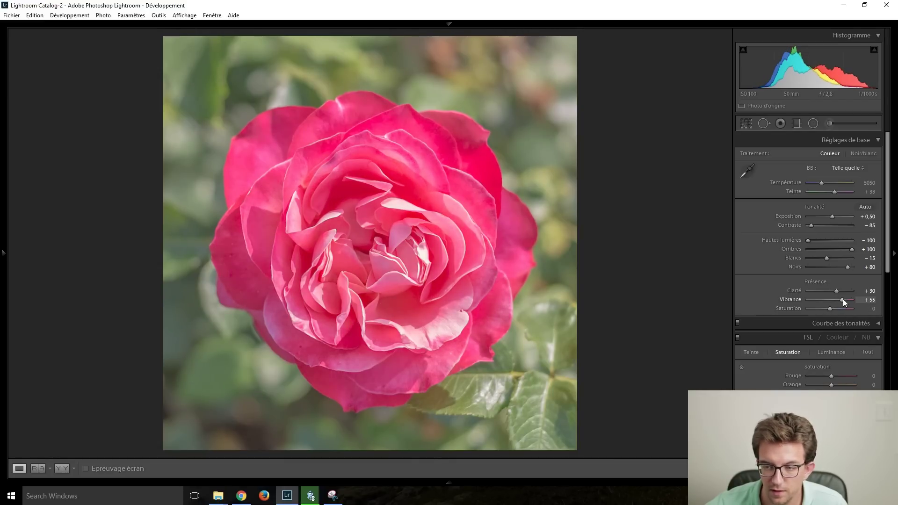
key(Up)
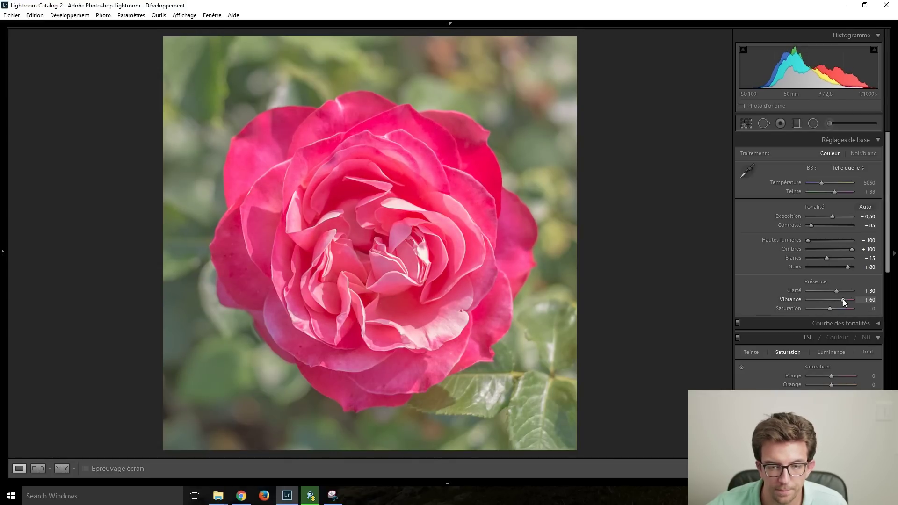
key(Up)
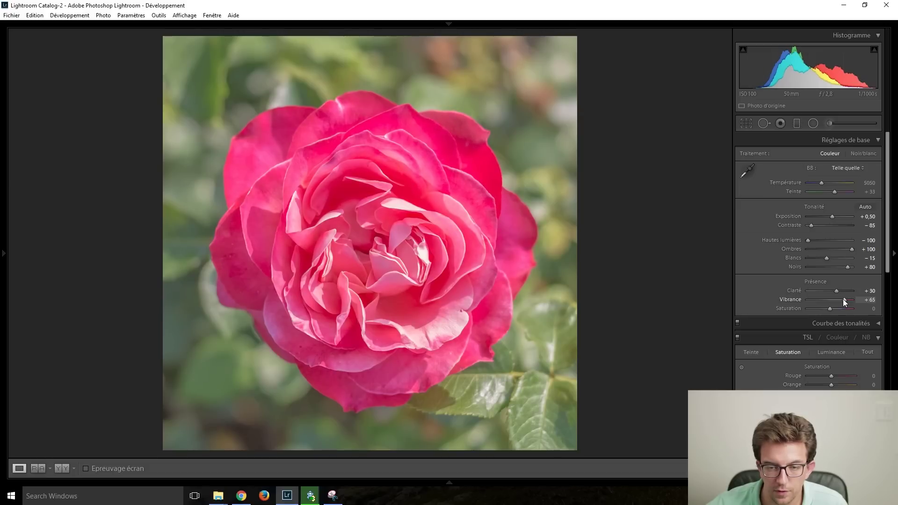
key(Down)
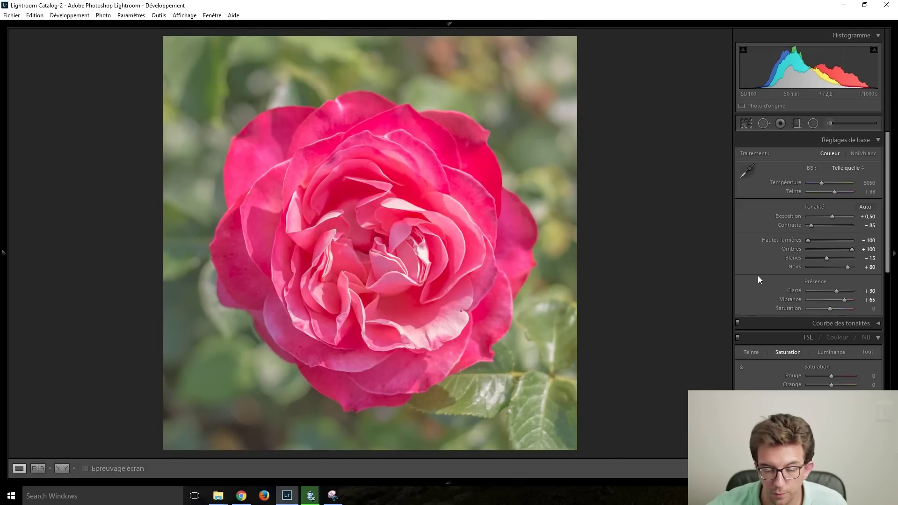
- Ease Contrast to −68, Shadows to +80, Blacks to +76 and Vibrance to +55
scroll(758, 274, down, 3)
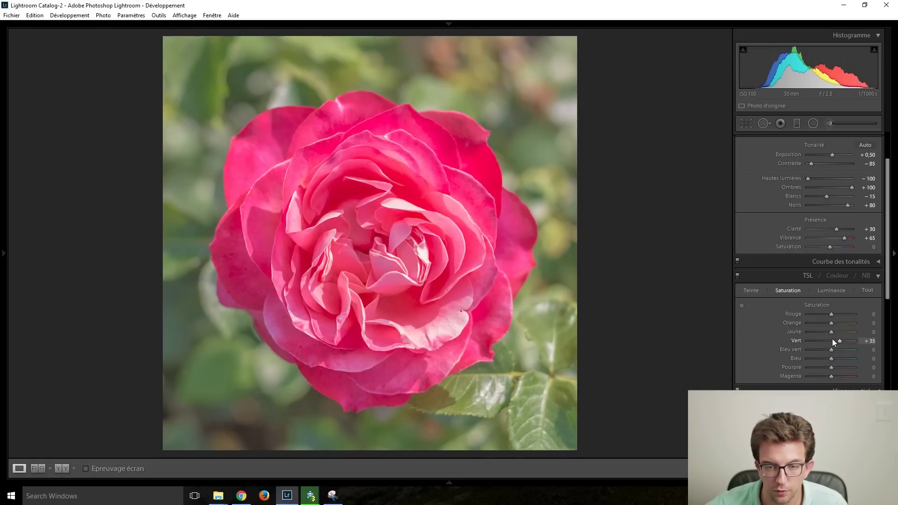
scroll(745, 328, up, 3)
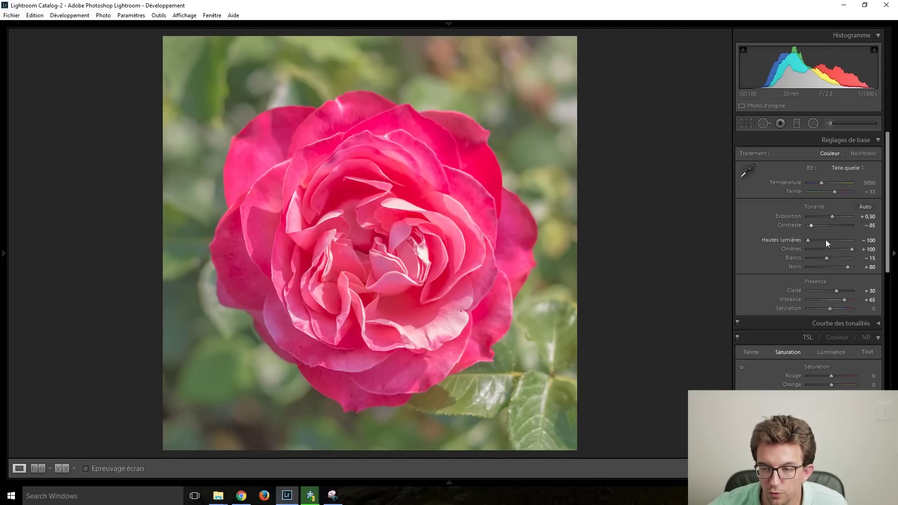
scroll(849, 270, down, 3)
scroll(850, 270, down, 3)
scroll(850, 270, down, 3)
scroll(850, 270, down, 3)
scroll(849, 270, up, 3)
scroll(848, 269, up, 3)
scroll(849, 269, up, 2)
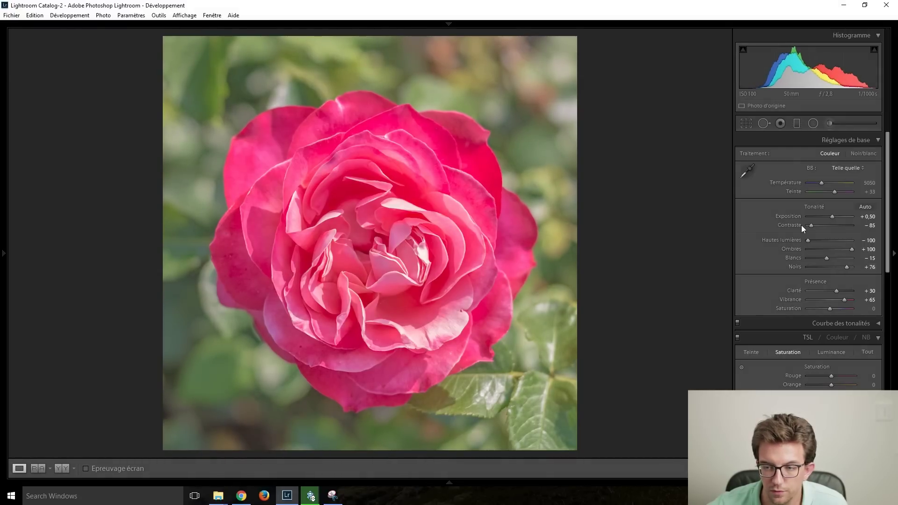
scroll(852, 251, down, 5)
scroll(851, 251, up, 2)
click(814, 229)
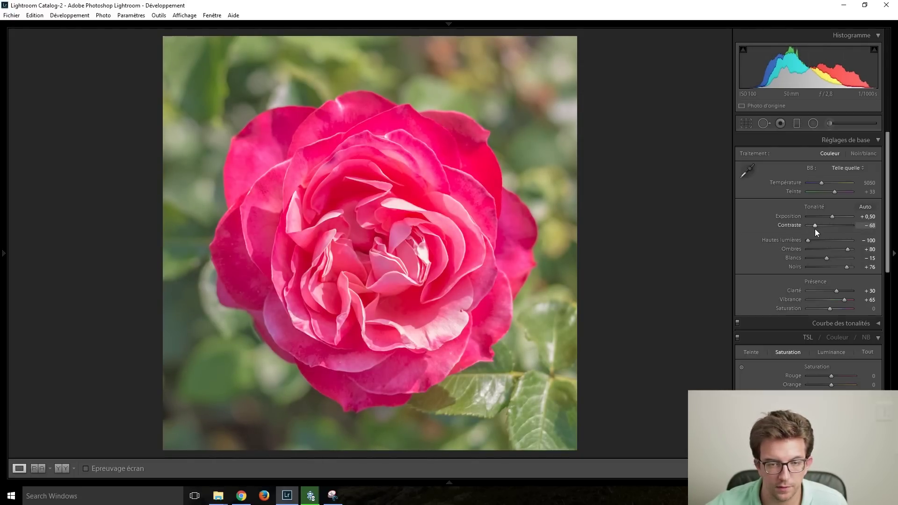
scroll(842, 300, down, 2)
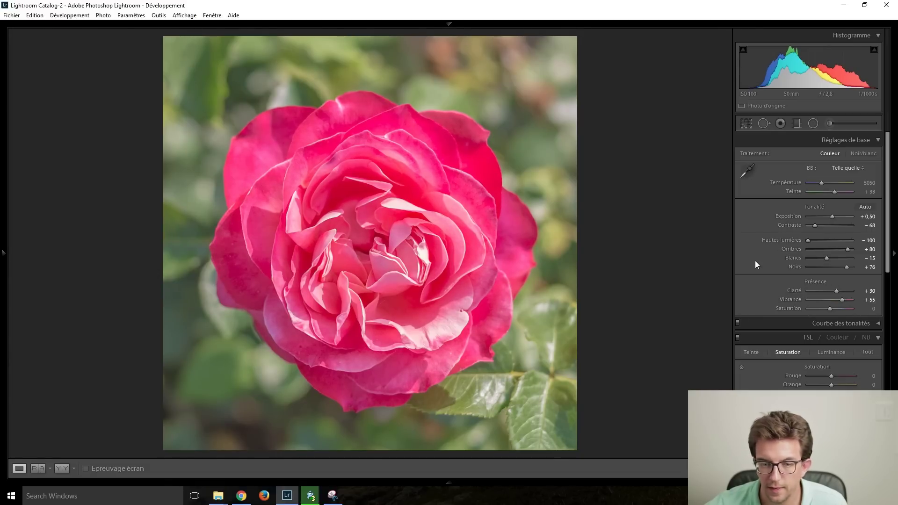
scroll(756, 239, down, 5)
scroll(756, 238, down, 4)
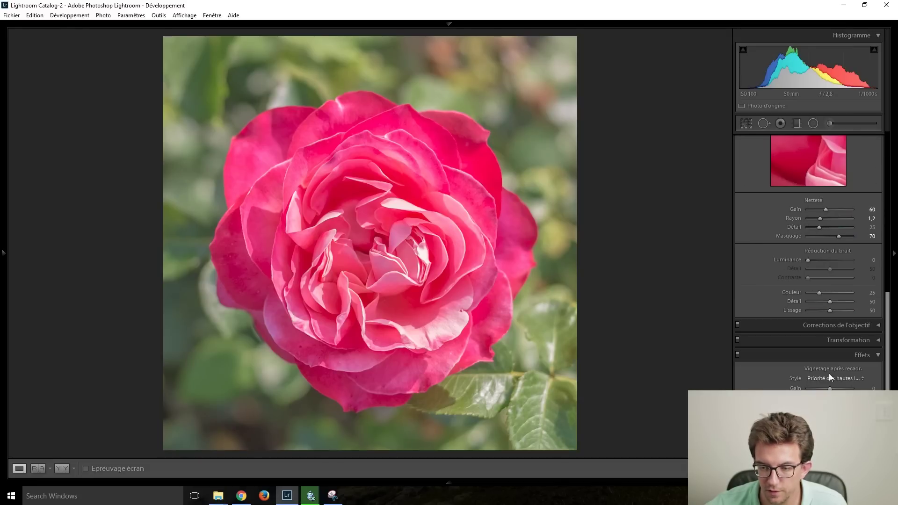
- Add a post-crop vignette of about −25, then show the Before view for comparison
drag(830, 387, 826, 388)
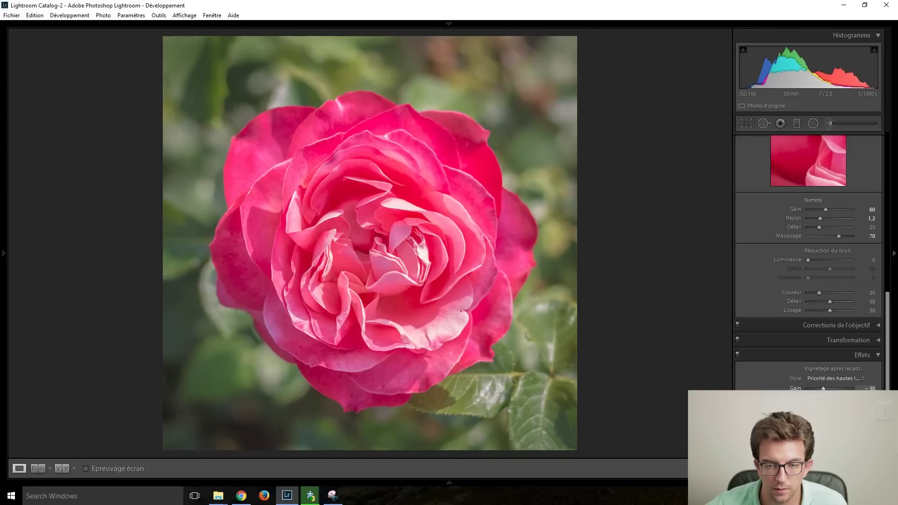
scroll(772, 379, up, 10)
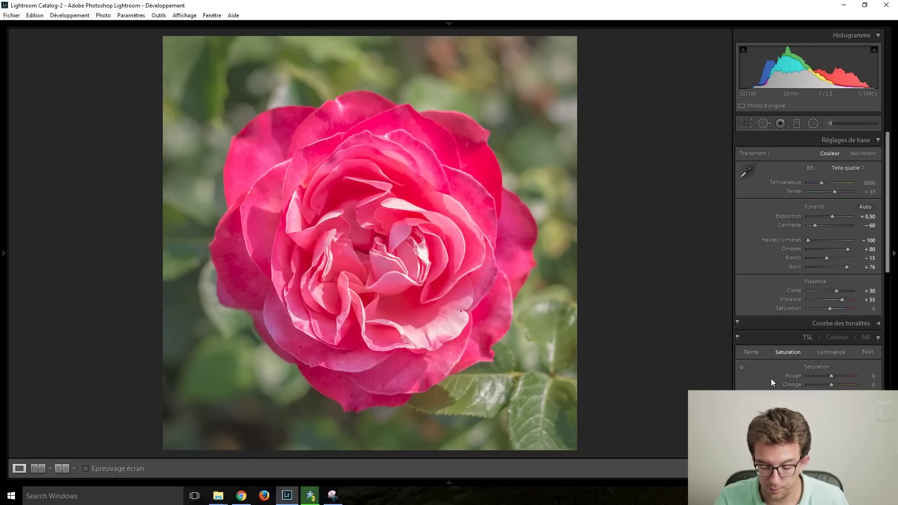
key(backslash)
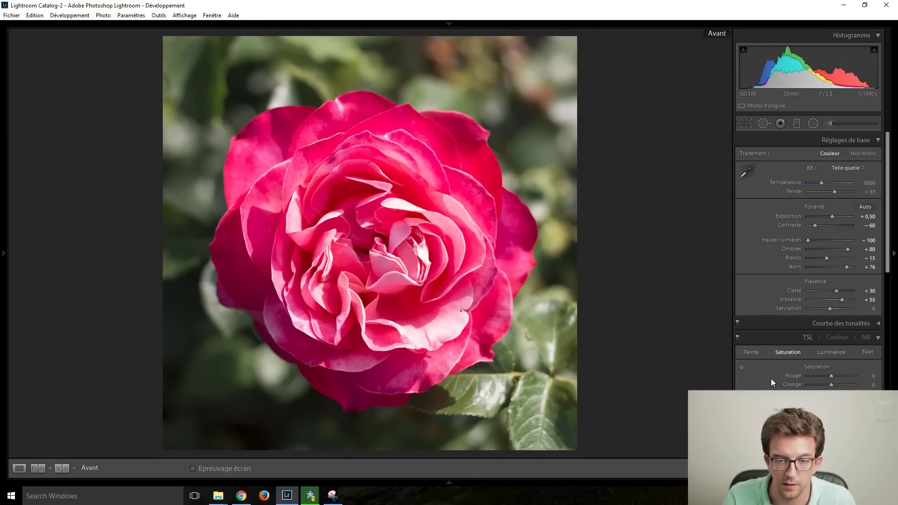
- Toggle off the Before view to display the edited square rose again
key(backslash)
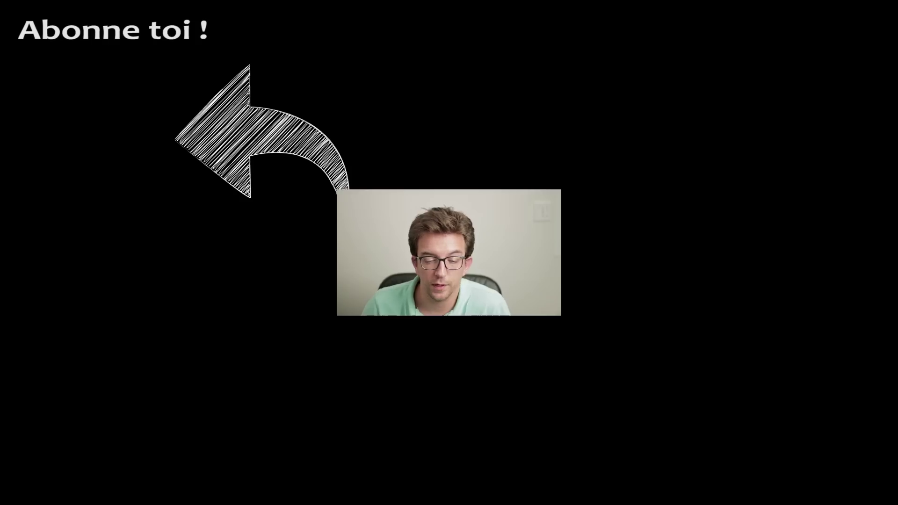